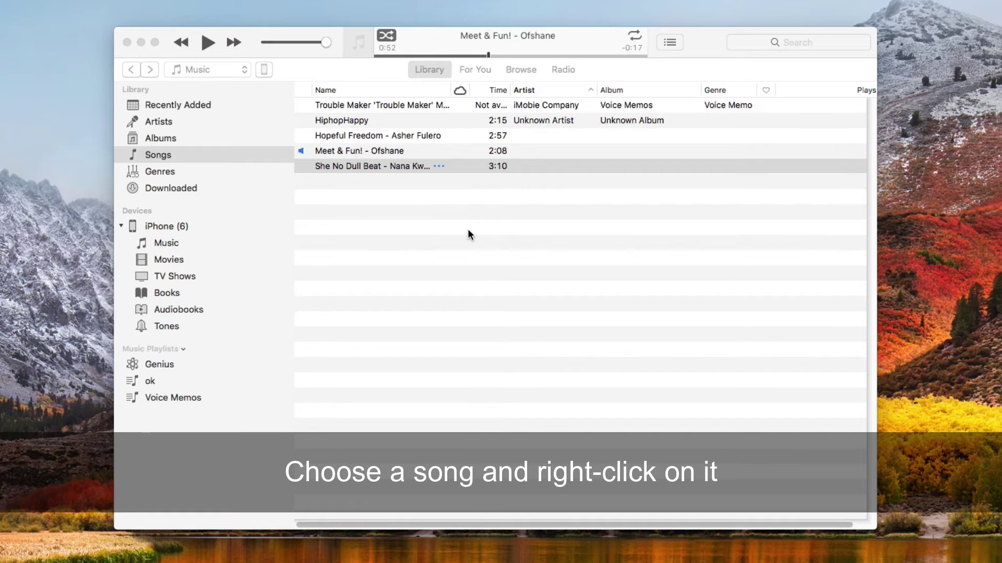
Step: Open the Song Info playback options for She No Dull Beat
{"action": "left_click", "coordinate": [391, 167]}
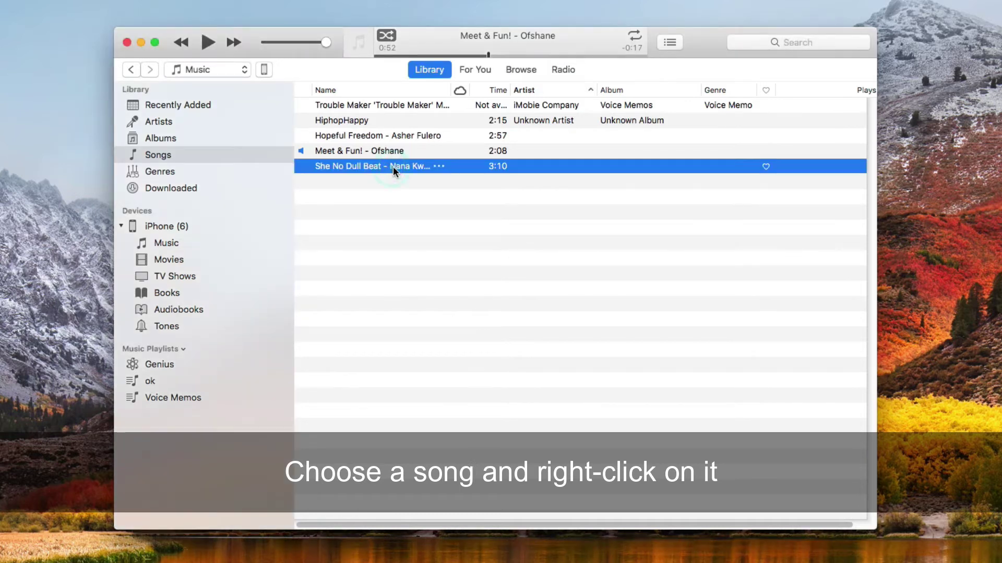
{"action": "right_click", "coordinate": [393, 165]}
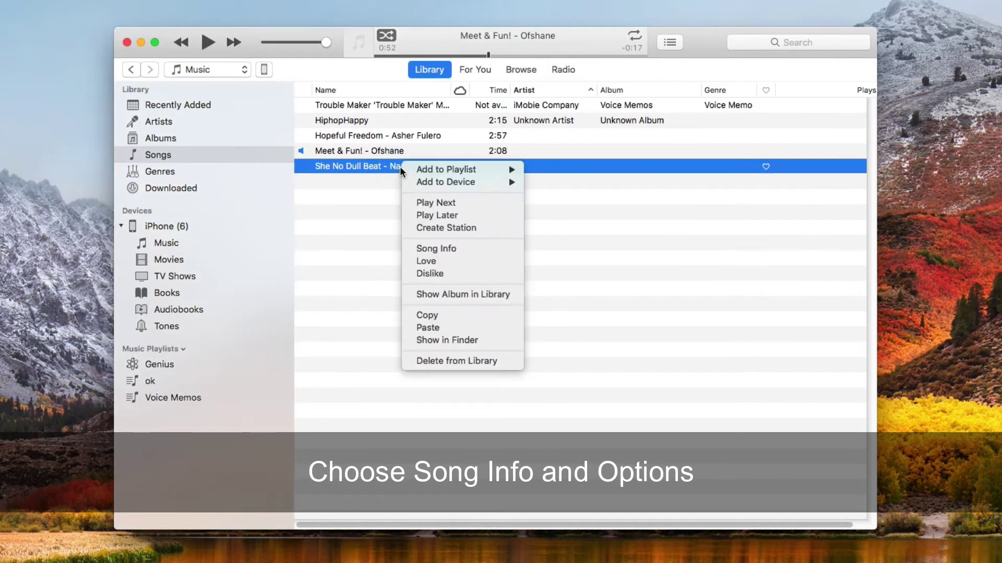
{"action": "left_click", "coordinate": [455, 247]}
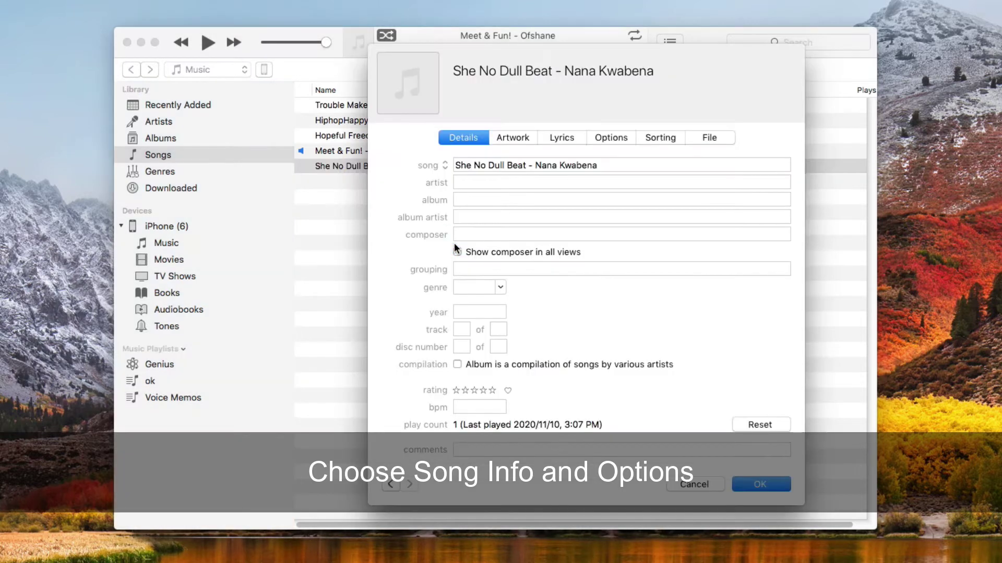
{"action": "left_click", "coordinate": [601, 140]}
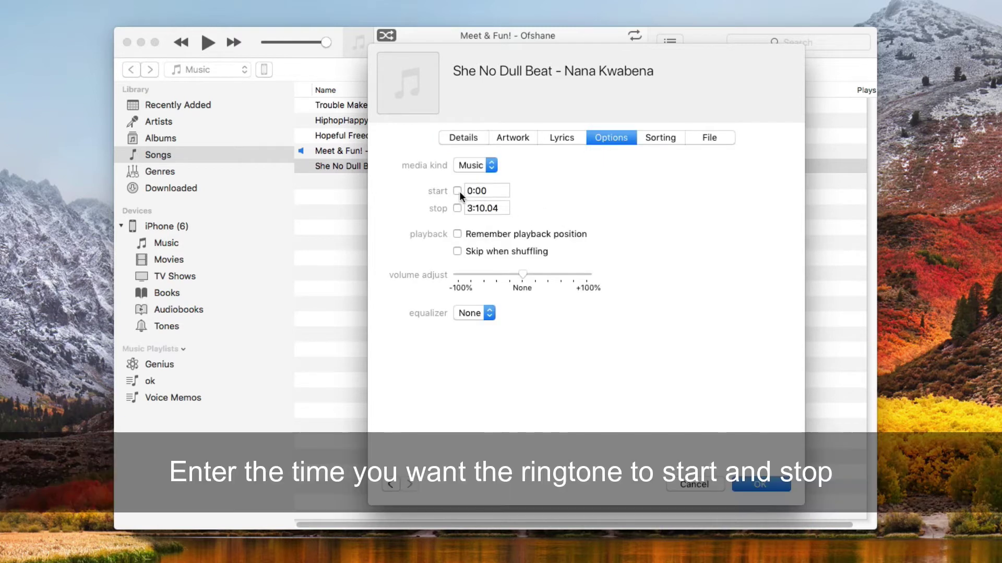
Step: Set the start time to 0:25 and the stop time to 0:45, enabling both
{"action": "double_click", "coordinate": [489, 192]}
{"action": "left_click", "coordinate": [490, 193]}
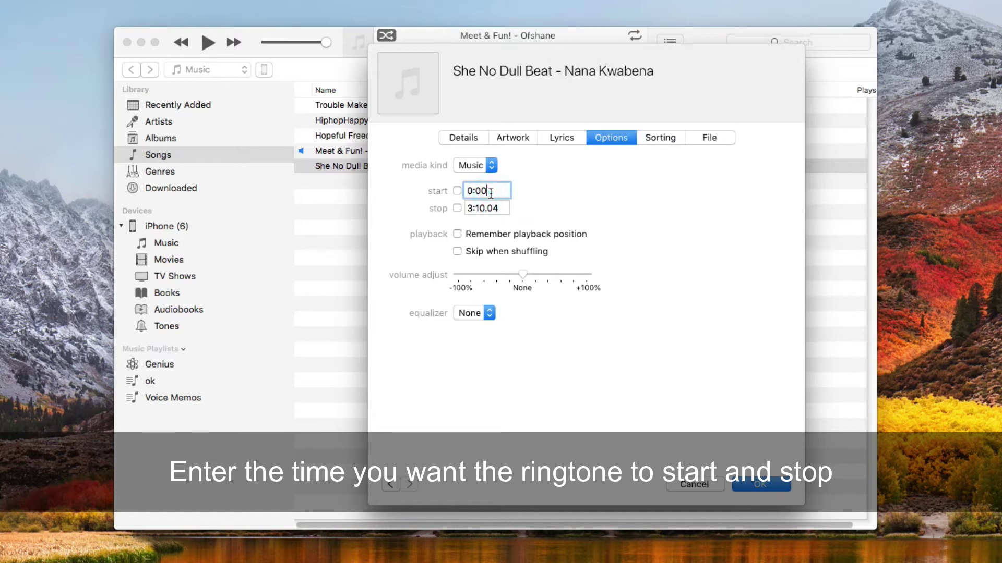
{"action": "key", "text": "BackSpace"}
{"action": "key", "text": "BackSpace"}
{"action": "type", "text": "25"}
{"action": "double_click", "coordinate": [473, 209]}
{"action": "left_click", "coordinate": [474, 210]}
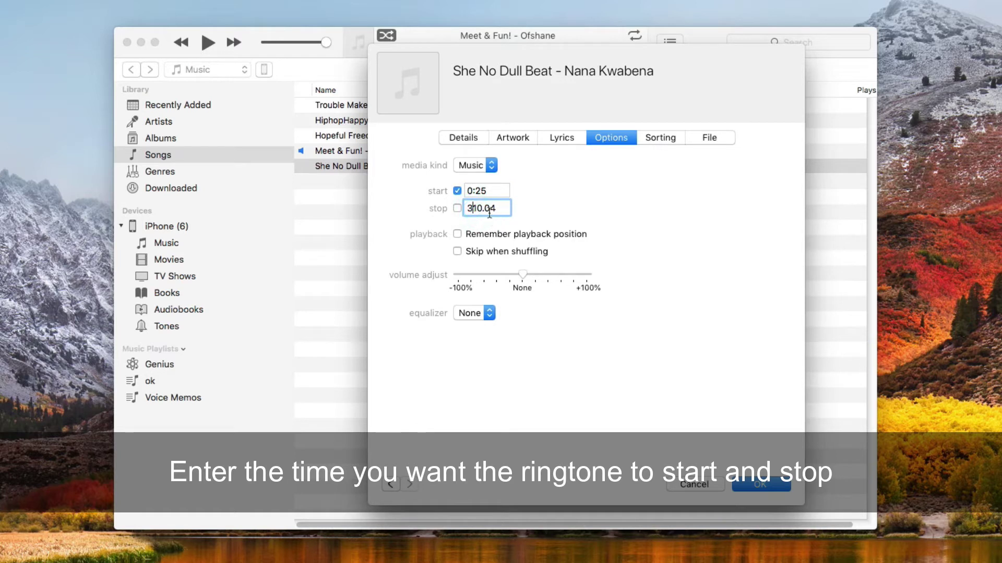
{"action": "key", "text": "BackSpace"}
{"action": "key", "text": "BackSpace"}
{"action": "type", "text": "0:4"}
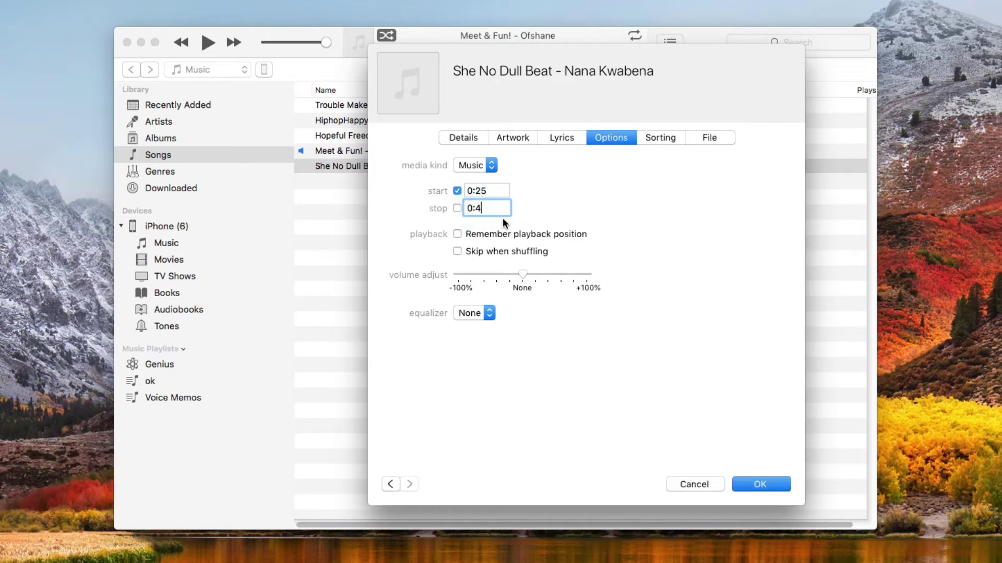
{"action": "type", "text": "5"}
{"action": "left_click", "coordinate": [456, 208]}
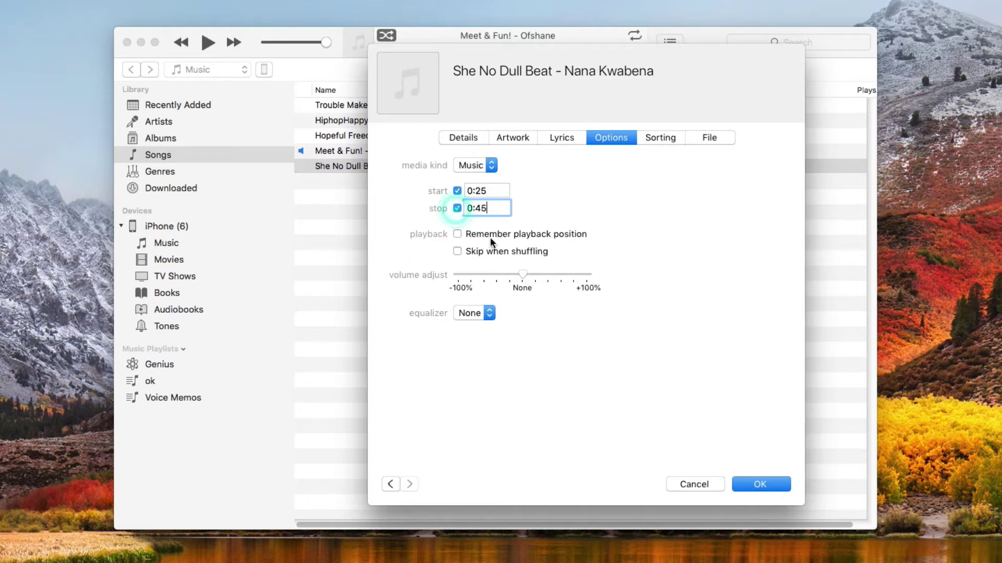
Step: Save the new times and create an AAC version of She No Dull Beat
{"action": "left_click", "coordinate": [741, 476]}
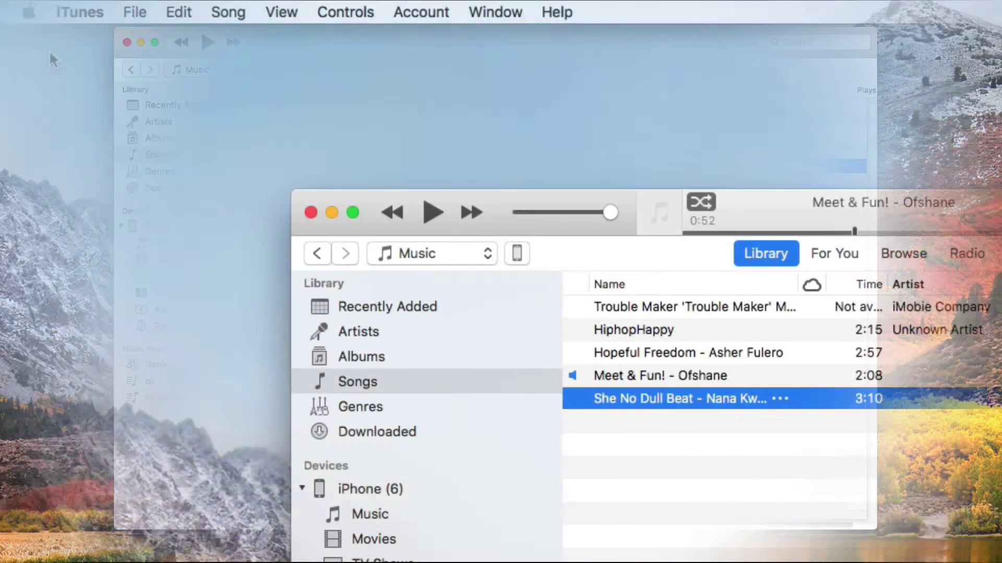
{"action": "left_click", "coordinate": [139, 14]}
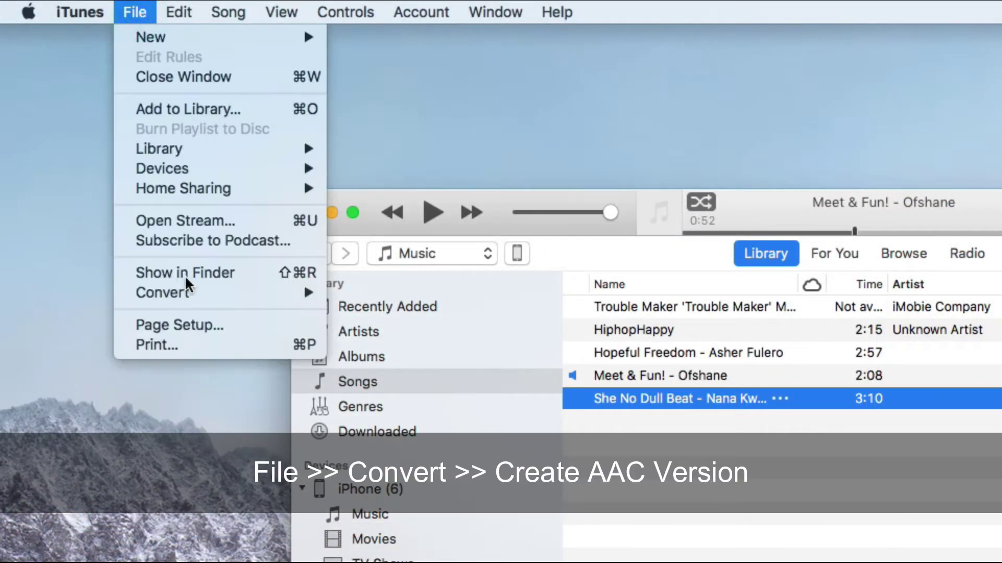
{"action": "mouse_move", "coordinate": [222, 294]}
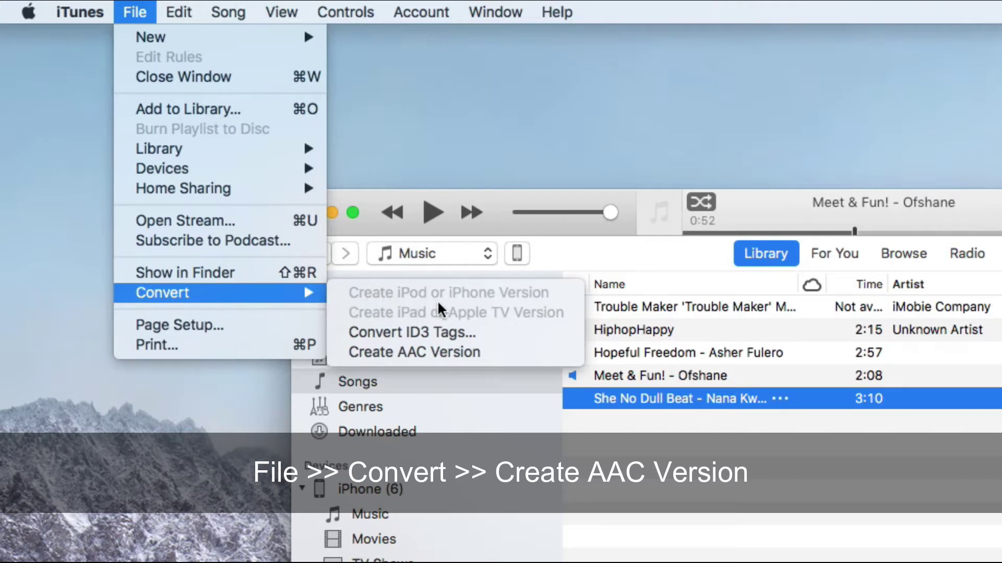
{"action": "left_click", "coordinate": [431, 352]}
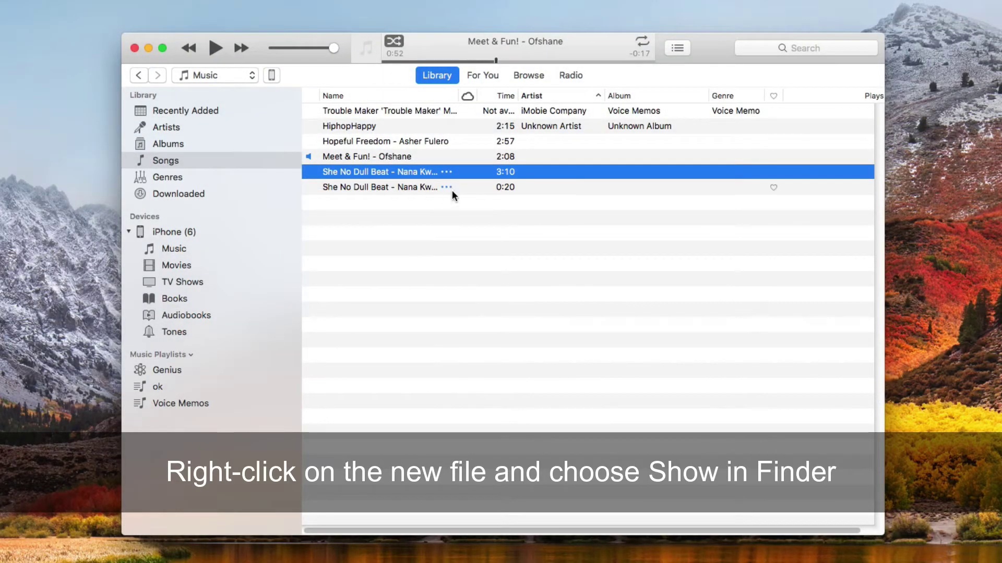
Step: Show the 0:20 copy's .m4a file in Finder
{"action": "left_click", "coordinate": [524, 187]}
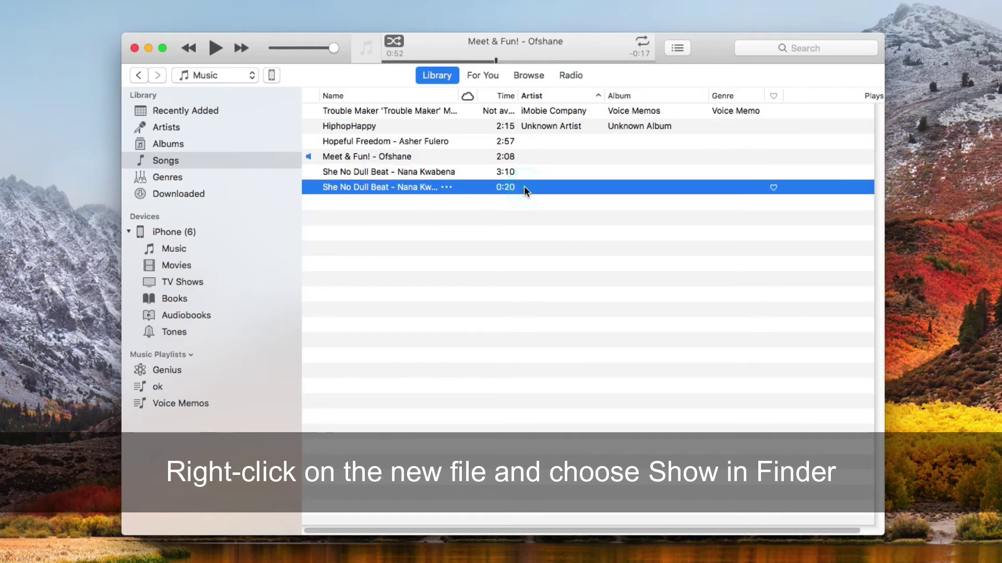
{"action": "right_click", "coordinate": [524, 187]}
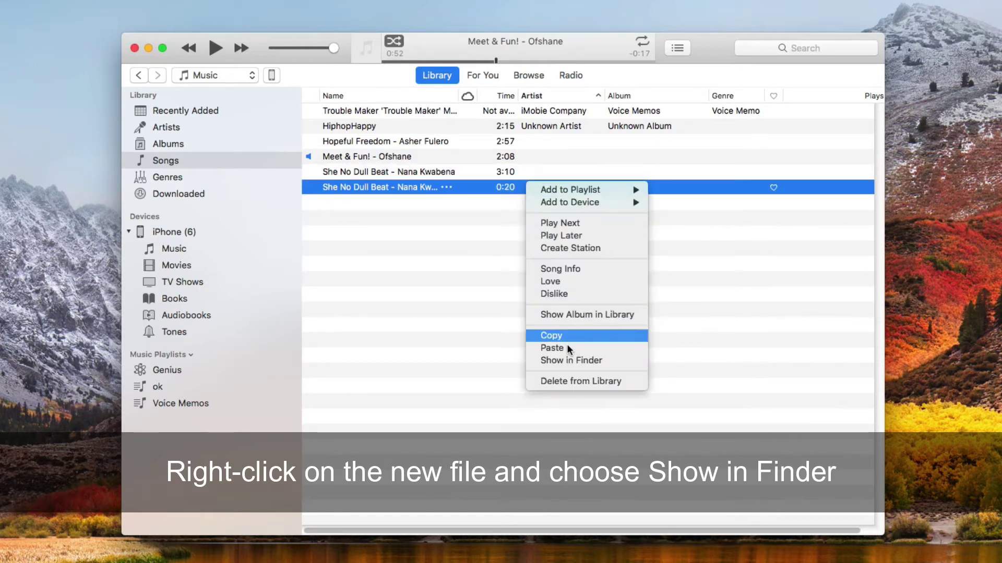
{"action": "left_click", "coordinate": [574, 359]}
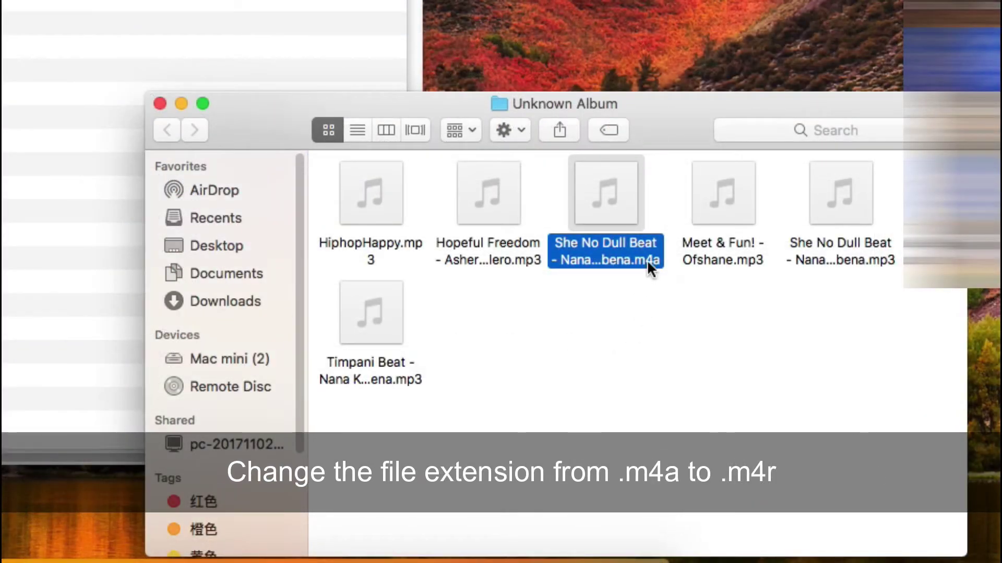
Step: Rename the She No Dull Beat file's extension from .m4a to .m4r
{"action": "right_click", "coordinate": [644, 257]}
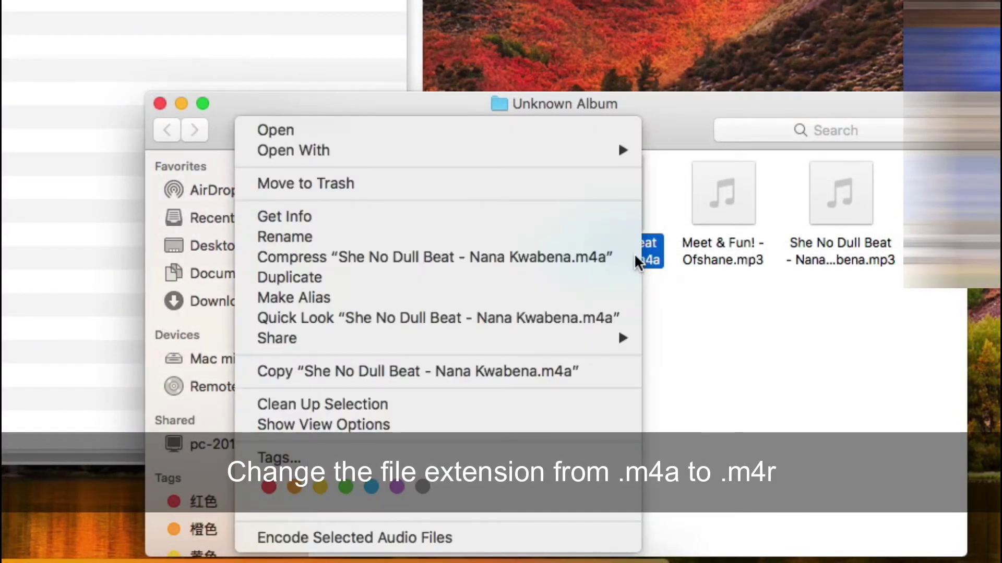
{"action": "left_click", "coordinate": [355, 239]}
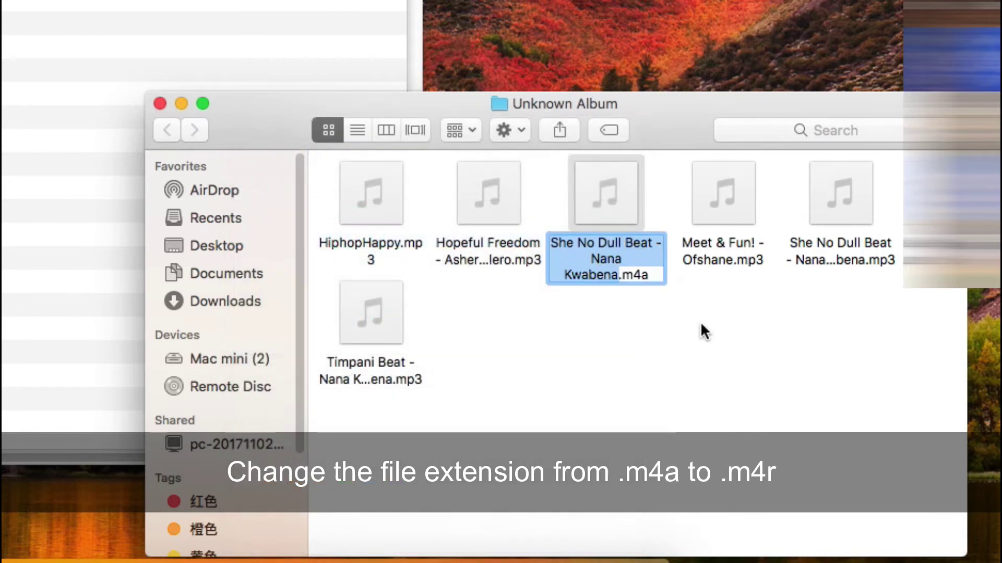
{"action": "left_click", "coordinate": [653, 277]}
{"action": "key", "text": "BackSpace"}
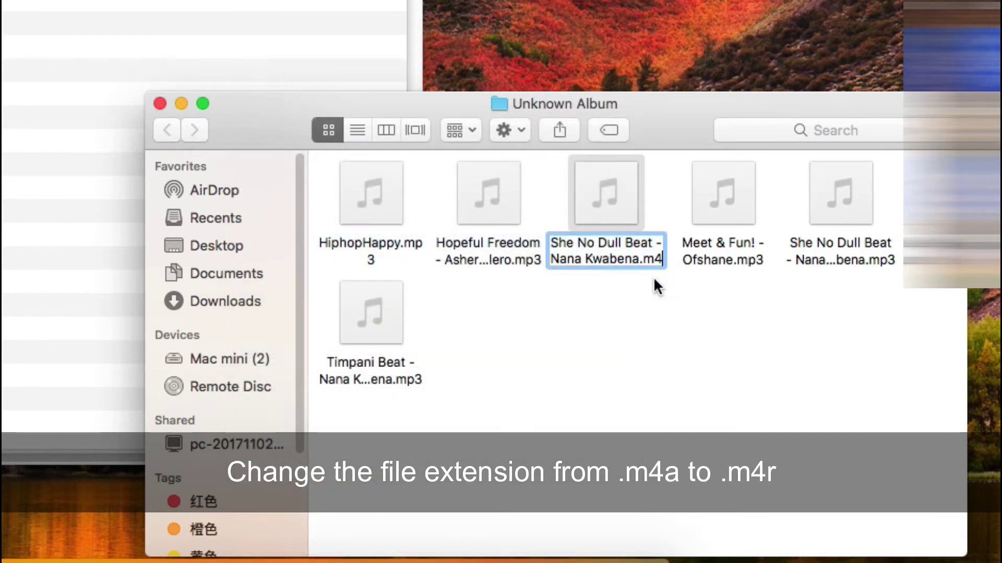
{"action": "type", "text": "r"}
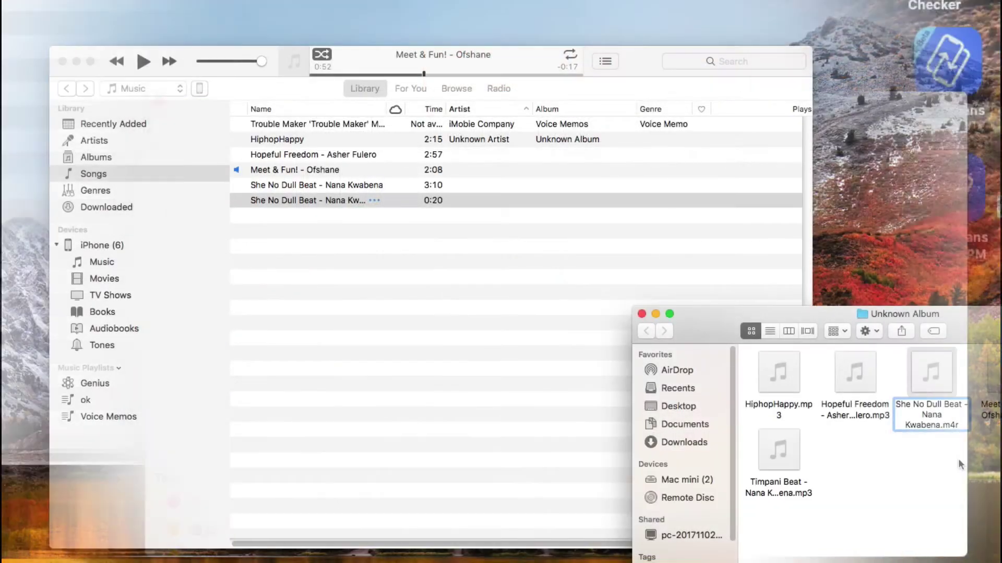
{"action": "key", "text": "Return"}
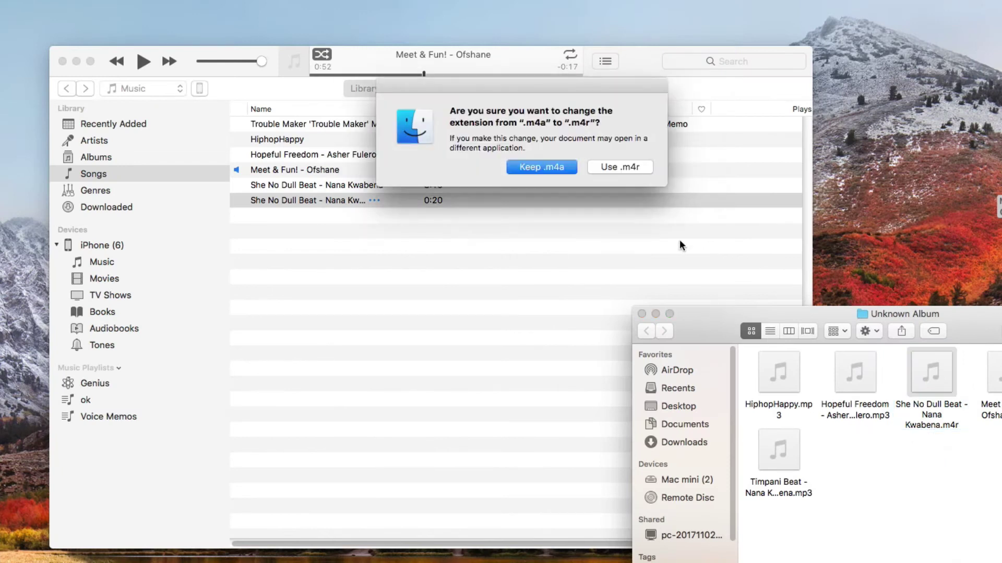
Step: Accept the .m4r extension, then delete the 0:20 copy from the library, keeping its file
{"action": "left_click", "coordinate": [624, 165]}
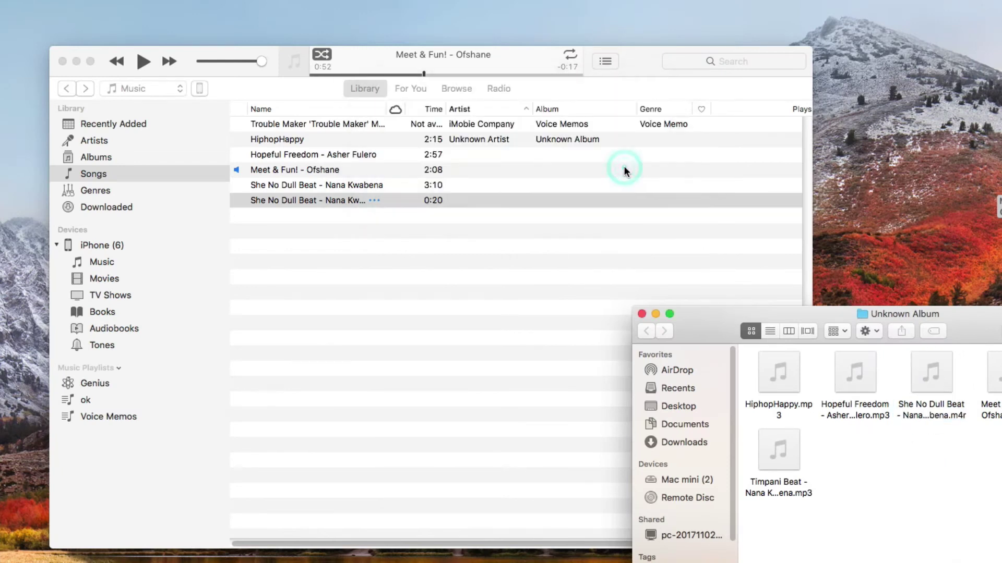
{"action": "left_click", "coordinate": [377, 202]}
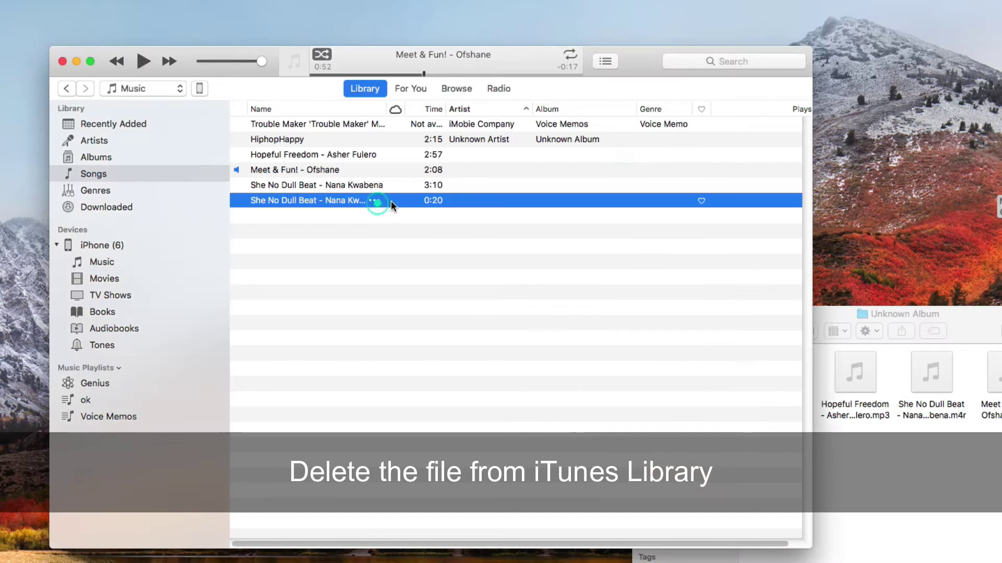
{"action": "right_click", "coordinate": [450, 199]}
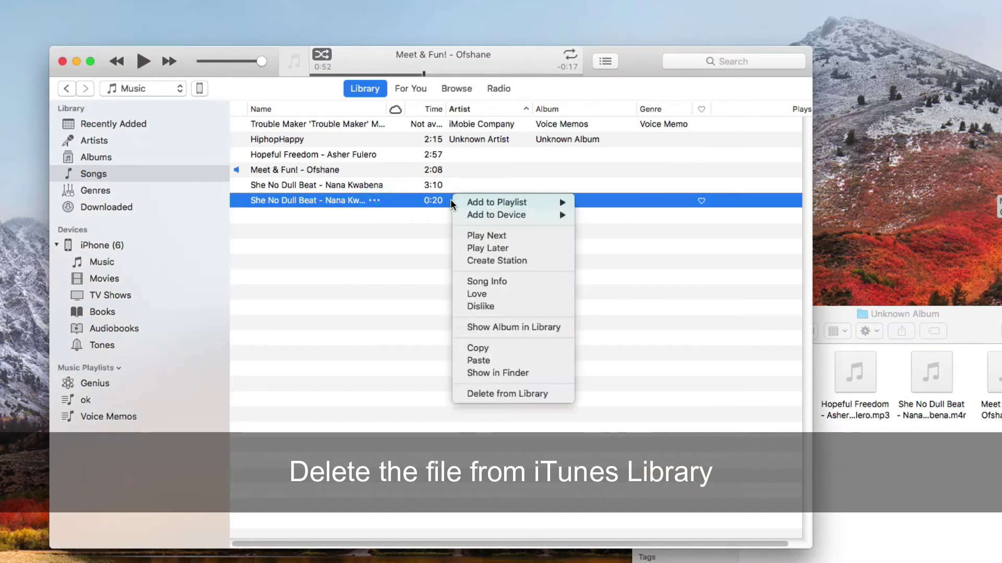
{"action": "left_click", "coordinate": [506, 394]}
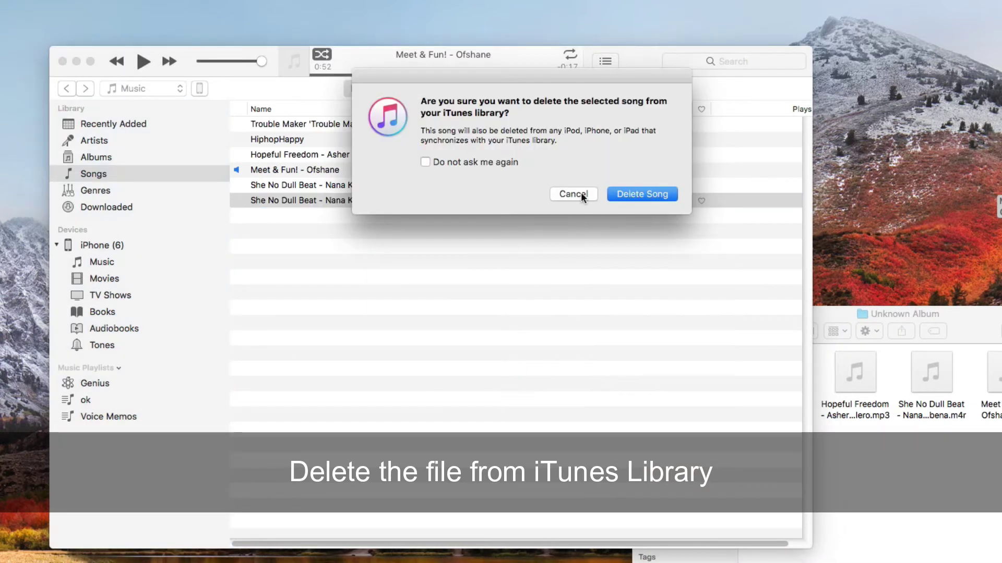
{"action": "left_click", "coordinate": [623, 193]}
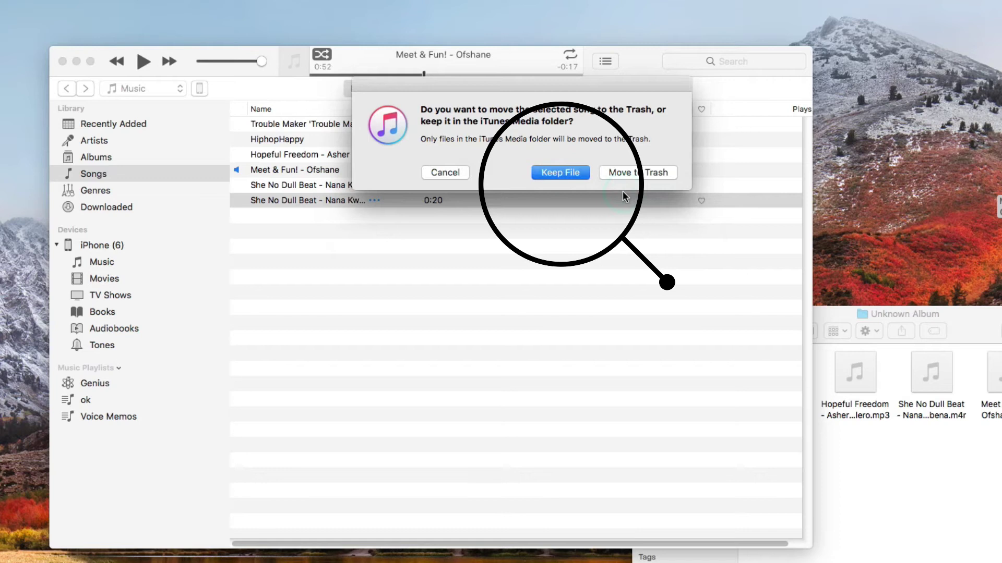
{"action": "left_click", "coordinate": [561, 176]}
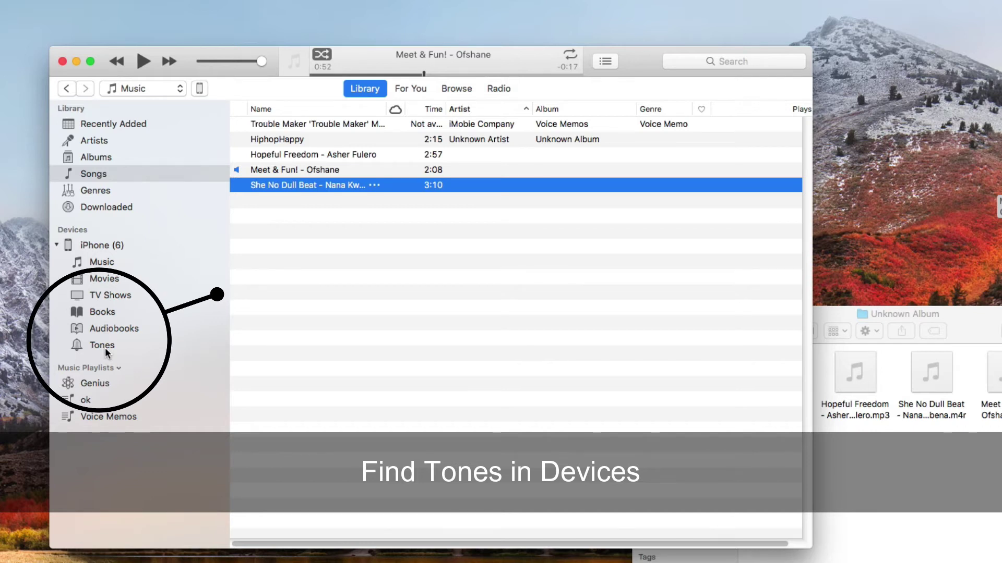
Step: Drag the She No Dull Beat .m4r file from Finder into the iPhone's Tones list
{"action": "left_click", "coordinate": [106, 345]}
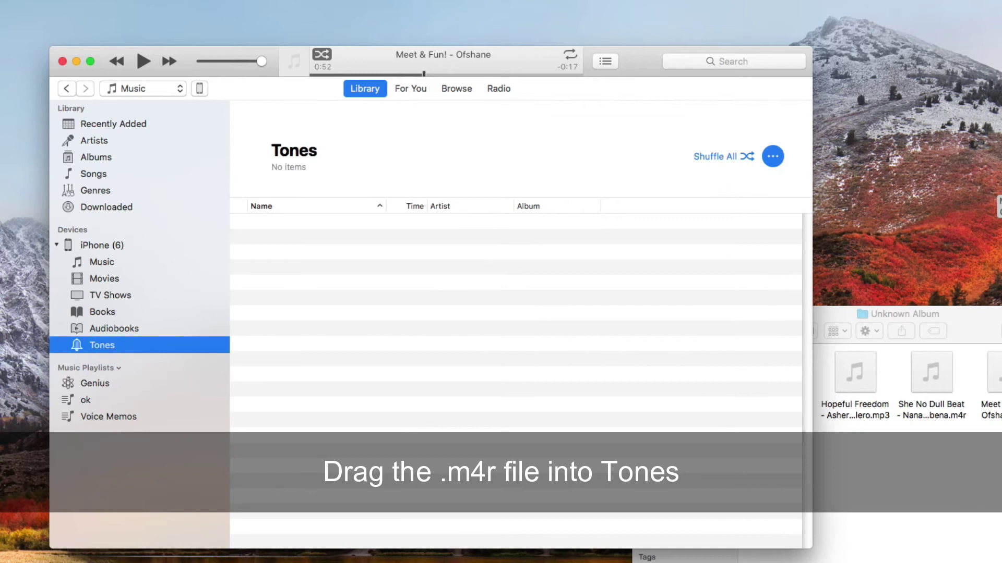
{"action": "mouse_move", "coordinate": [944, 412]}
{"action": "left_mouse_down"}
{"action": "mouse_move", "coordinate": [935, 397]}
{"action": "mouse_move", "coordinate": [565, 399]}
{"action": "mouse_move", "coordinate": [390, 334]}
{"action": "left_mouse_up"}
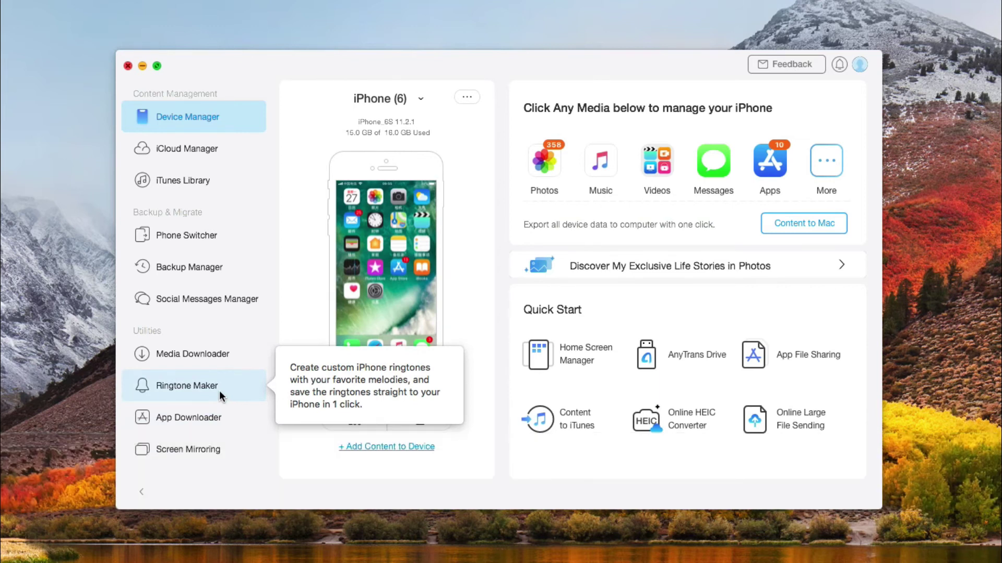
Step: Import Meet & Fun! - Ofshane.mp3 from the Music folder into Ringtone Maker
{"action": "left_click", "coordinate": [220, 391]}
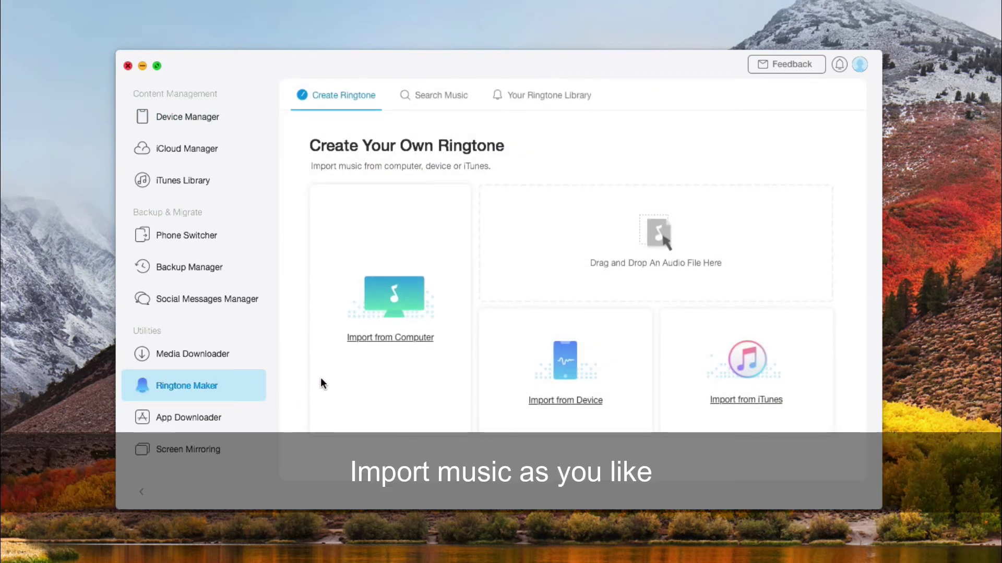
{"action": "left_click", "coordinate": [401, 340]}
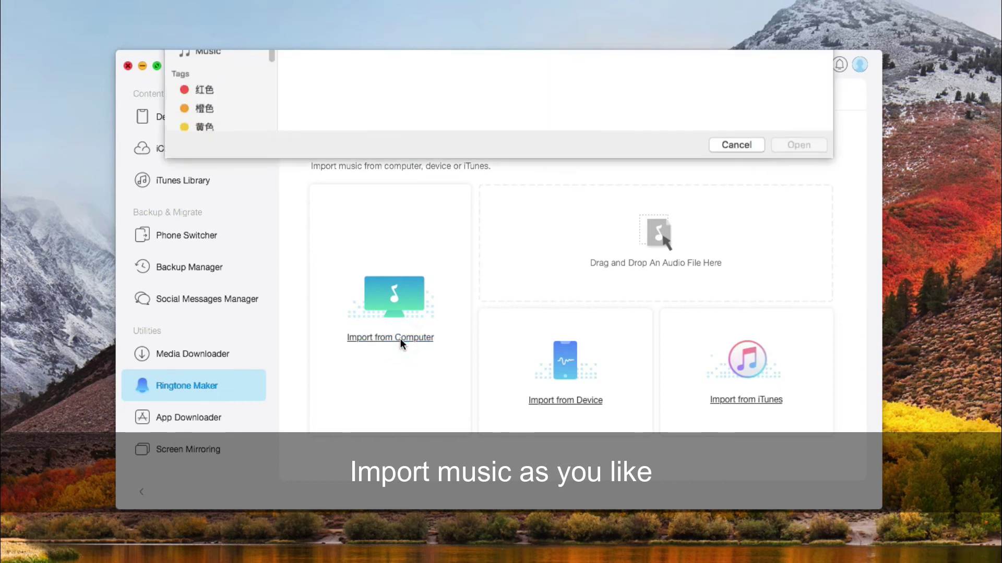
{"action": "double_click", "coordinate": [488, 121]}
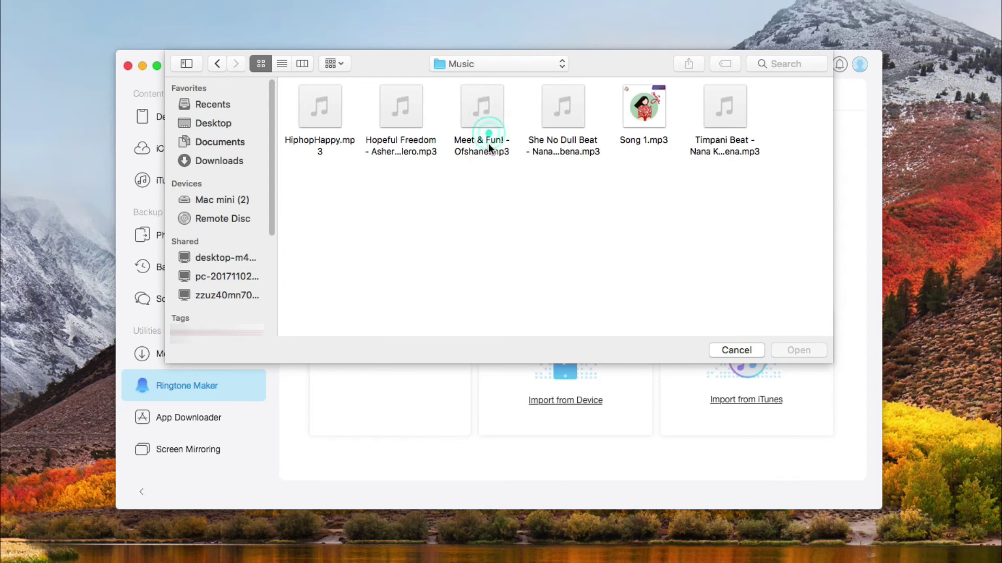
{"action": "left_click", "coordinate": [482, 104]}
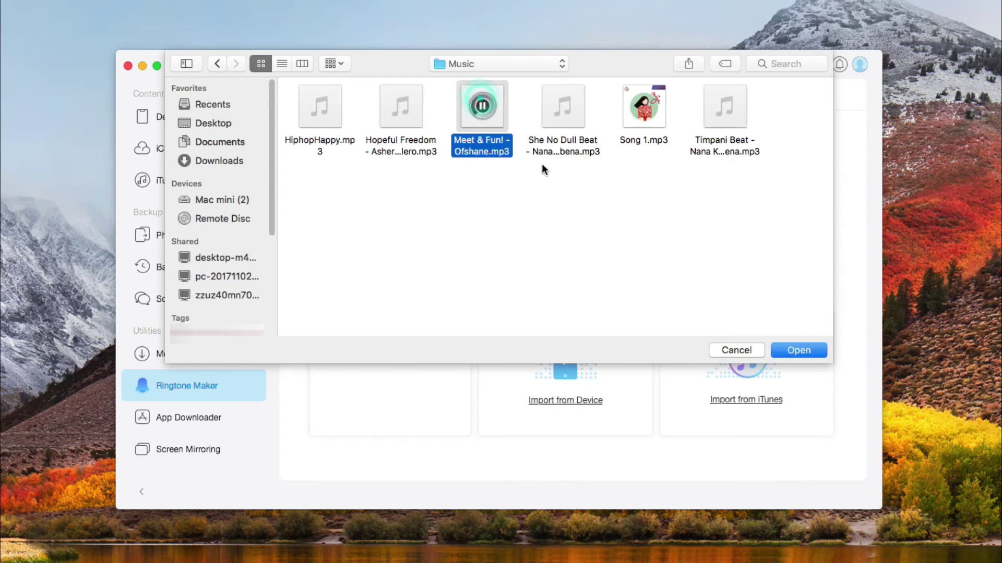
{"action": "left_click", "coordinate": [798, 351]}
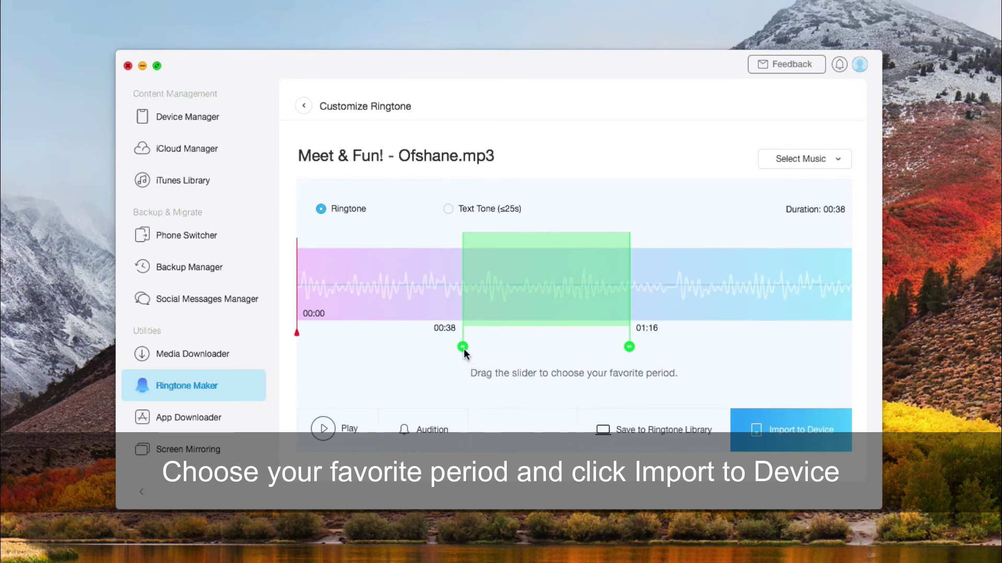
Step: Trim the Meet & Fun! ringtone to 00:35–01:14 and import it to the iPhone
{"action": "mouse_move", "coordinate": [463, 349]}
{"action": "left_mouse_down"}
{"action": "mouse_move", "coordinate": [498, 348]}
{"action": "mouse_move", "coordinate": [450, 348]}
{"action": "left_mouse_up"}
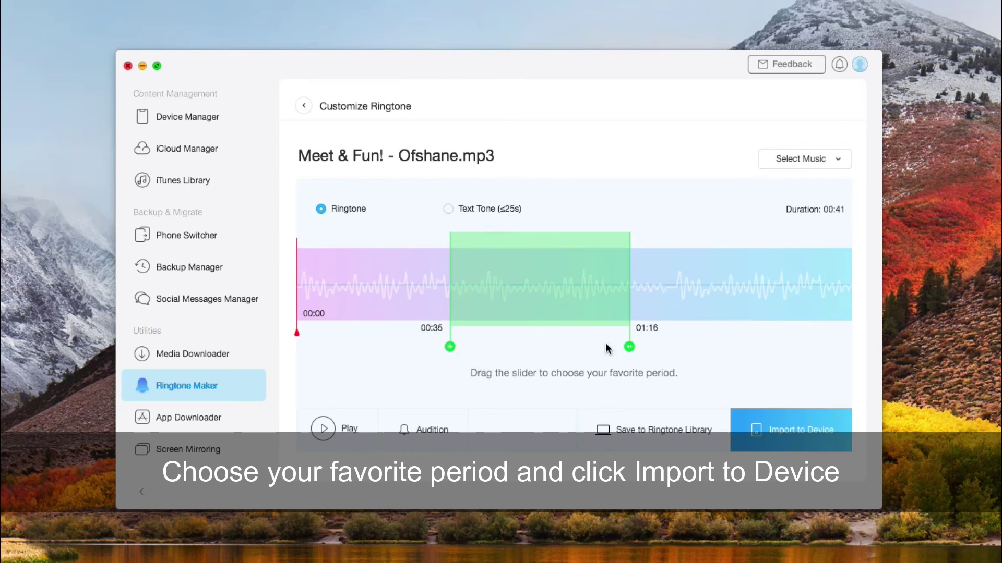
{"action": "mouse_move", "coordinate": [633, 351]}
{"action": "left_mouse_down"}
{"action": "mouse_move", "coordinate": [700, 347]}
{"action": "mouse_move", "coordinate": [620, 347]}
{"action": "left_mouse_up"}
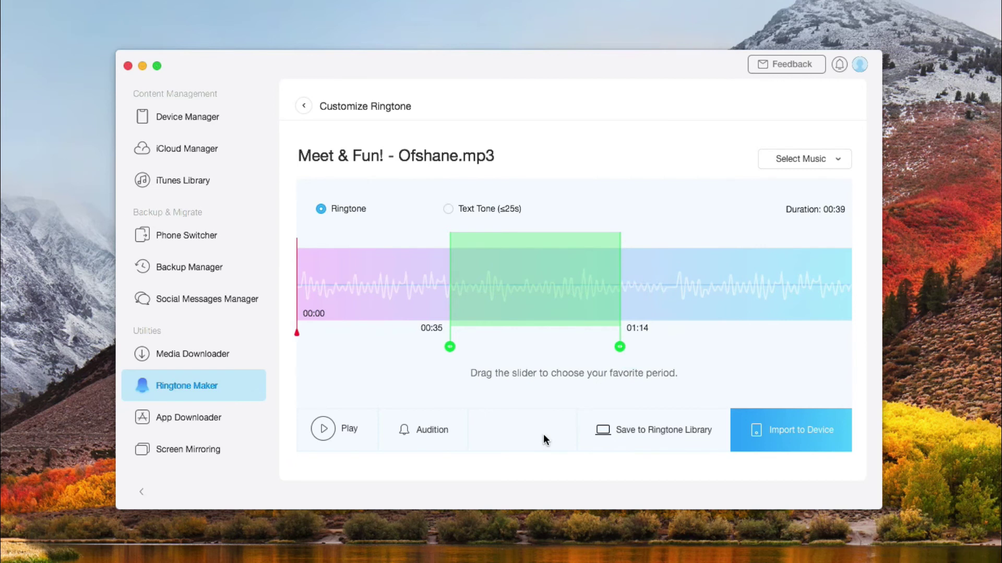
{"action": "left_click", "coordinate": [816, 437]}
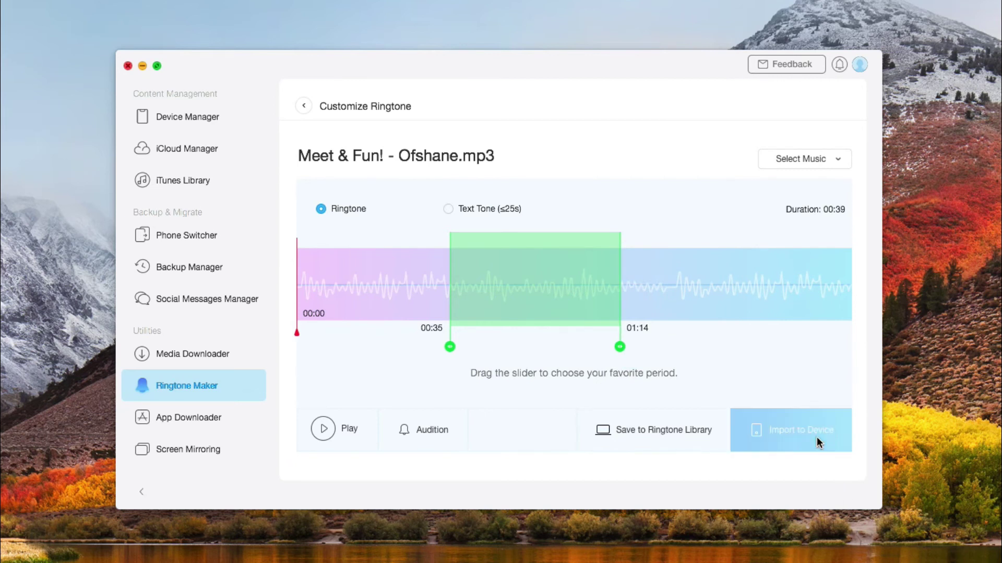